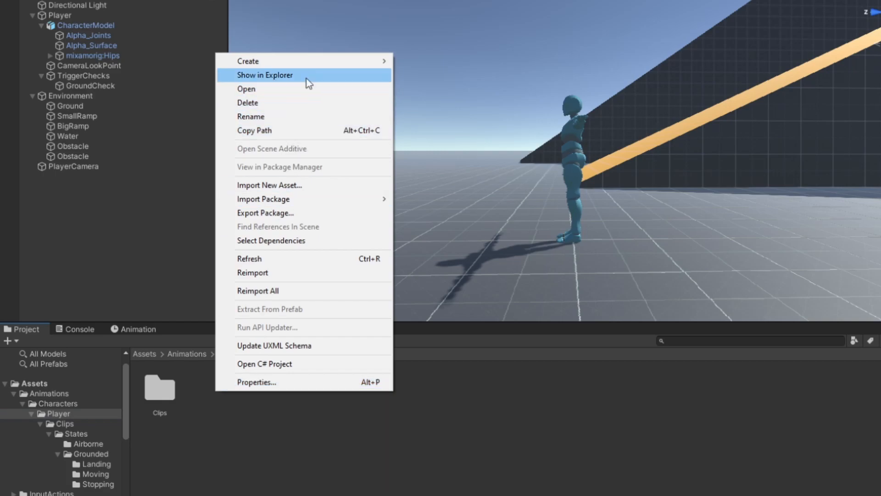
Create a folder named Controllers inside the Player animations folder.
mouse_move(316, 62)
left_click(421, 48)
type("Controllers")
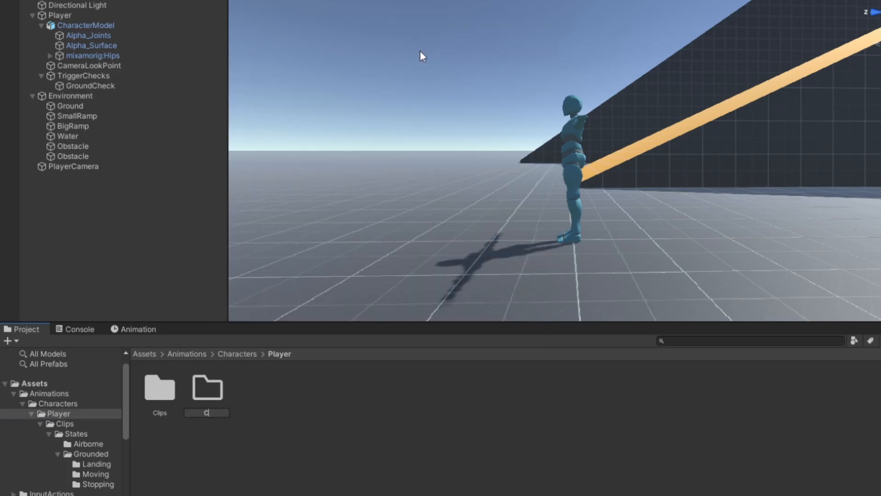
key("Return")
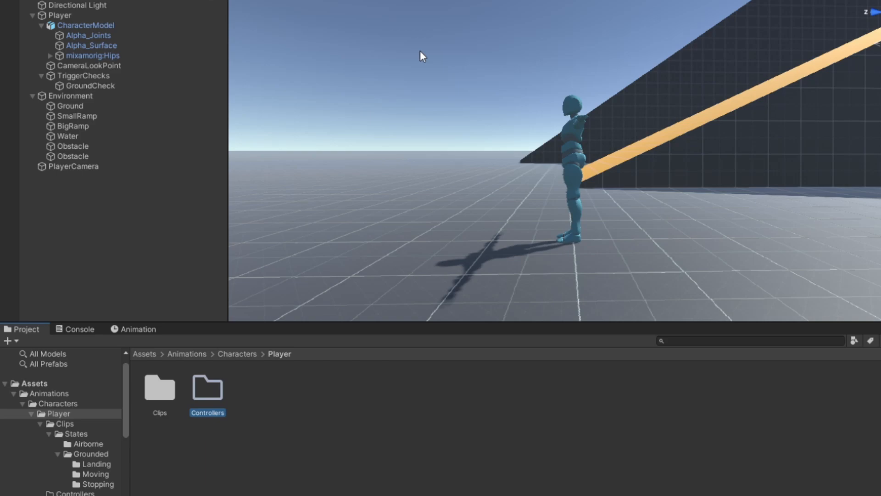
Create an Animator Controller named PlayerAnimatorController inside the Controllers folder.
key("Return")
right_click(202, 392)
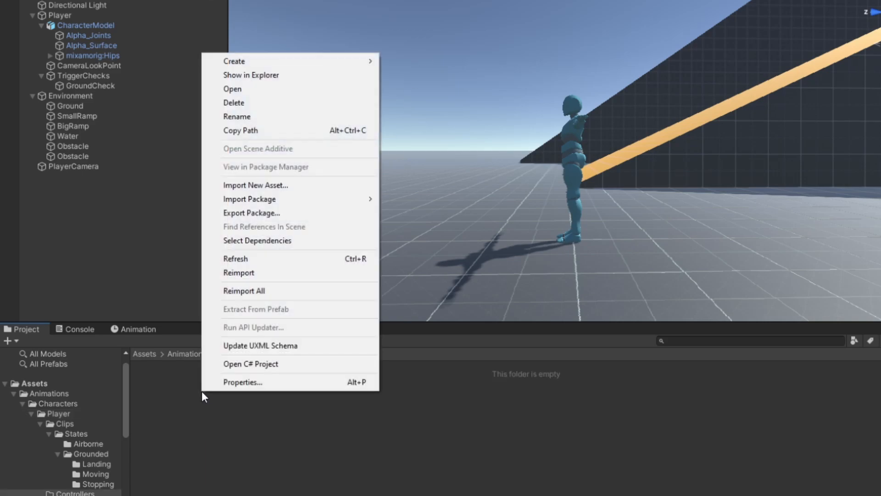
mouse_move(342, 58)
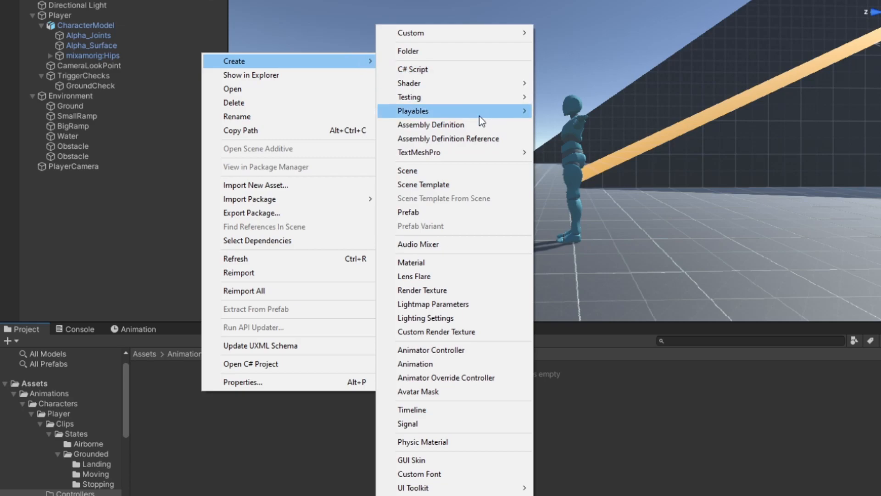
left_click(470, 351)
type("PlayerAnimator")
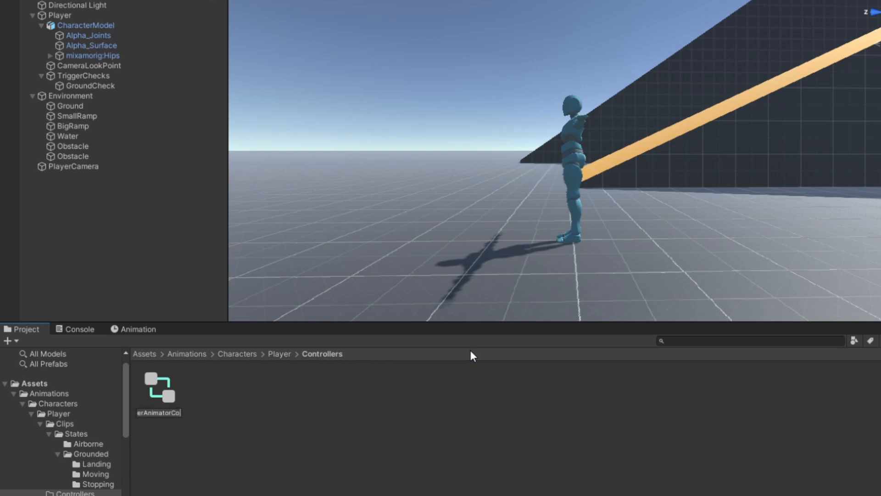
key("Return")
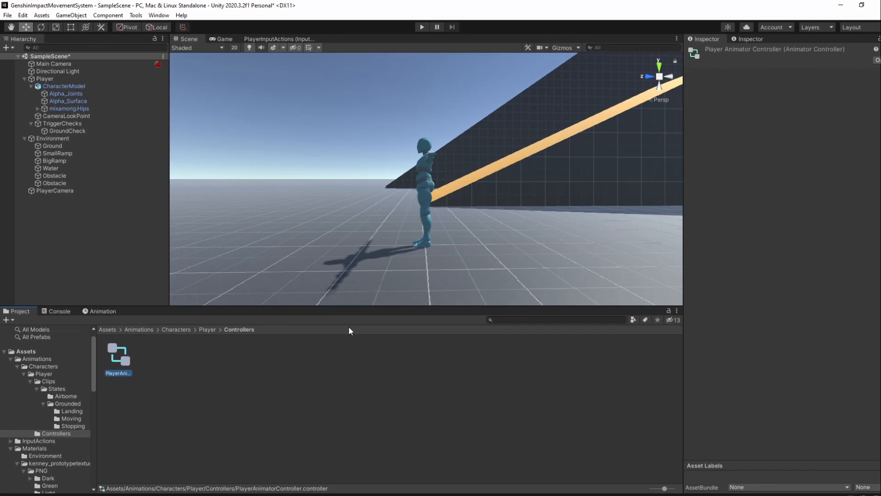
Assign PlayerAnimatorController as the controller of the CharacterModel's Animator component.
left_click(76, 87)
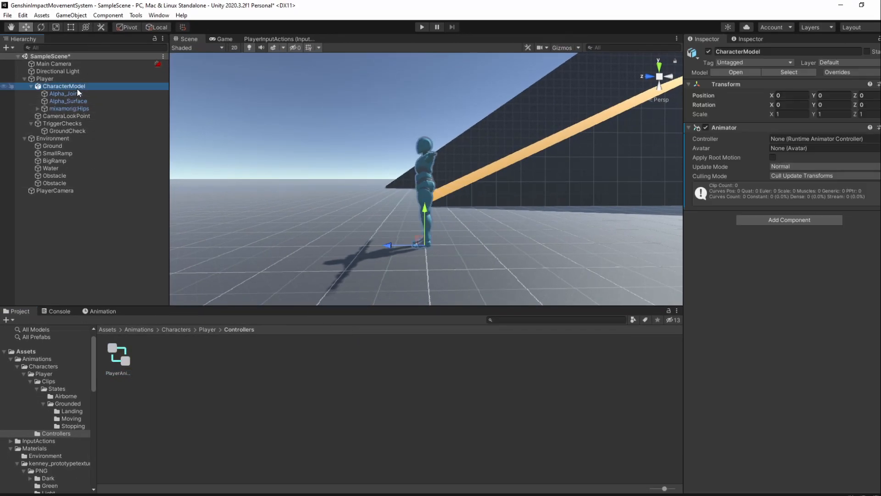
left_click_drag(120, 358, 794, 144)
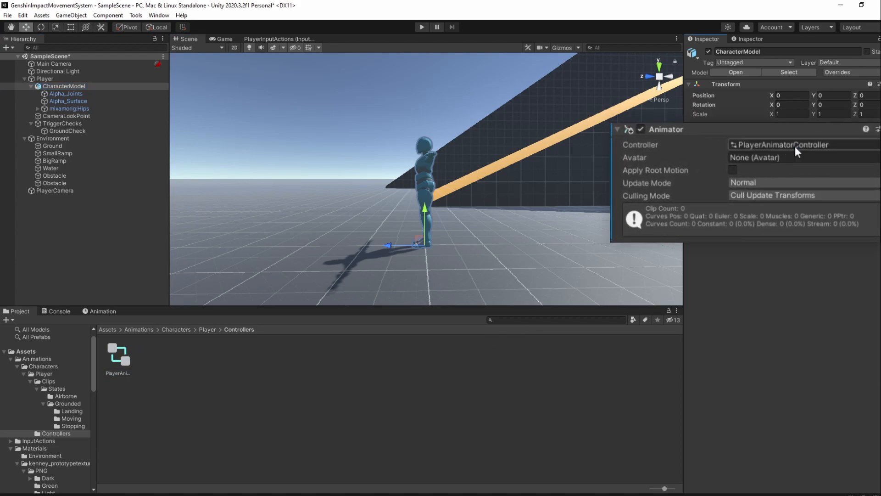
left_click(819, 139)
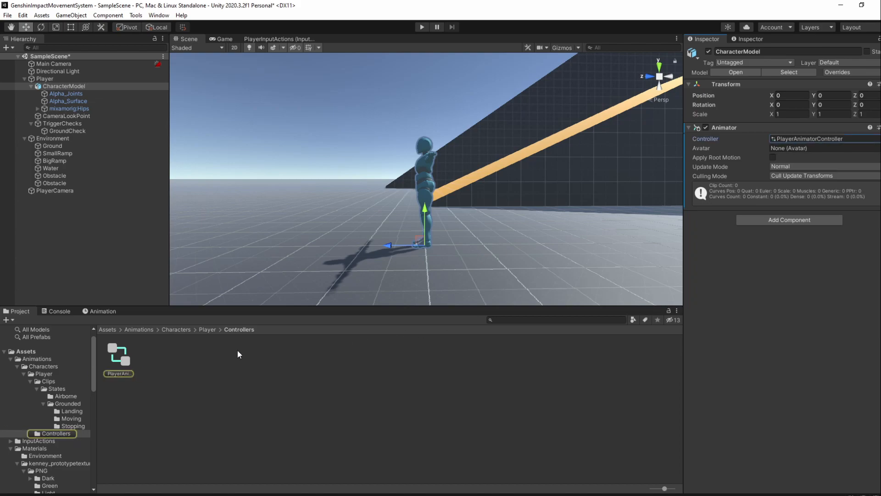
Open PlayerAnimatorController for editing and add the Idle clip from the Grounded folder as a state in the Base Layer.
double_click(120, 357)
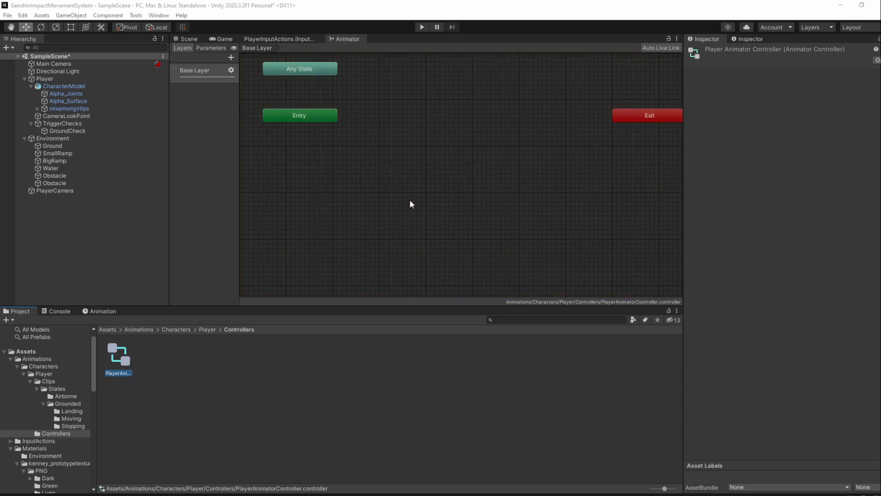
middle_click_drag(476, 153, 458, 176)
scroll(451, 177, "down", 4)
scroll(451, 177, "up", 3)
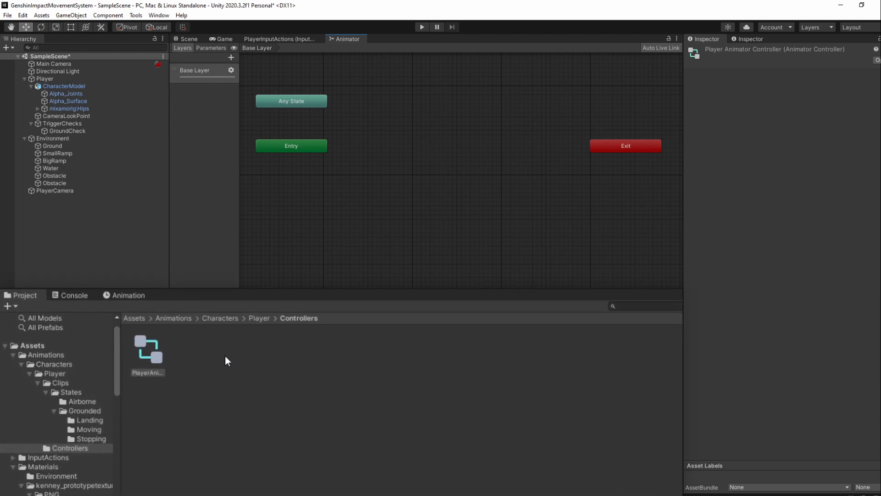
left_click(87, 411)
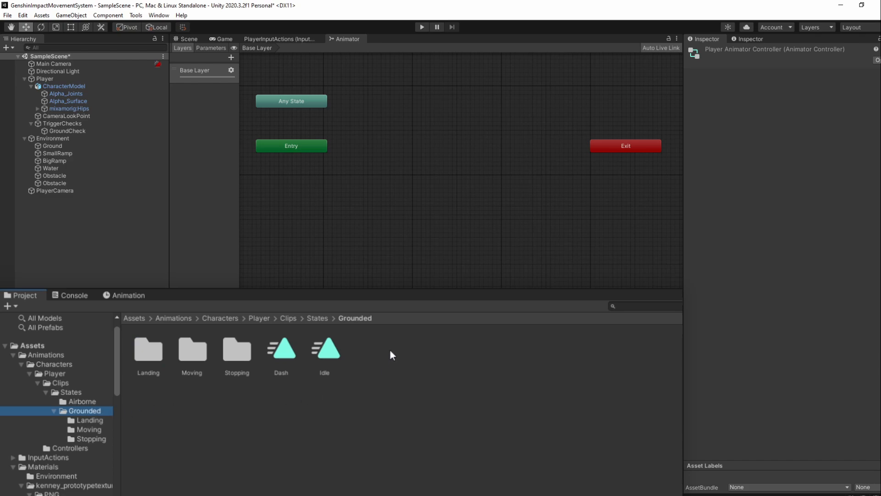
left_click_drag(340, 352, 417, 165)
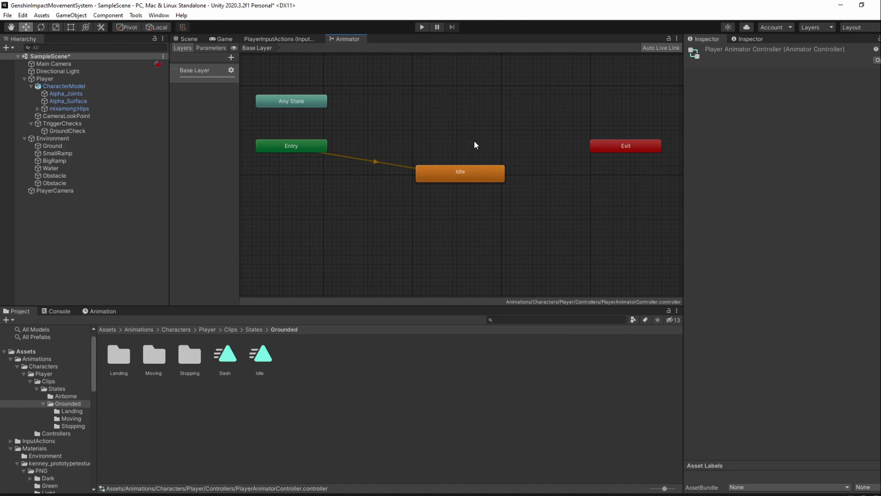
Examine the Idle state's properties, locating its assigned motion clip and its name.
left_click(464, 171)
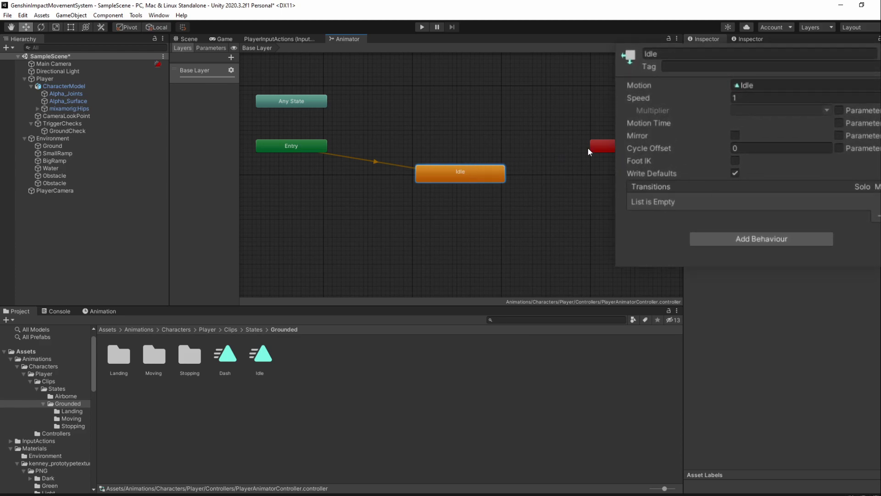
left_click(816, 87)
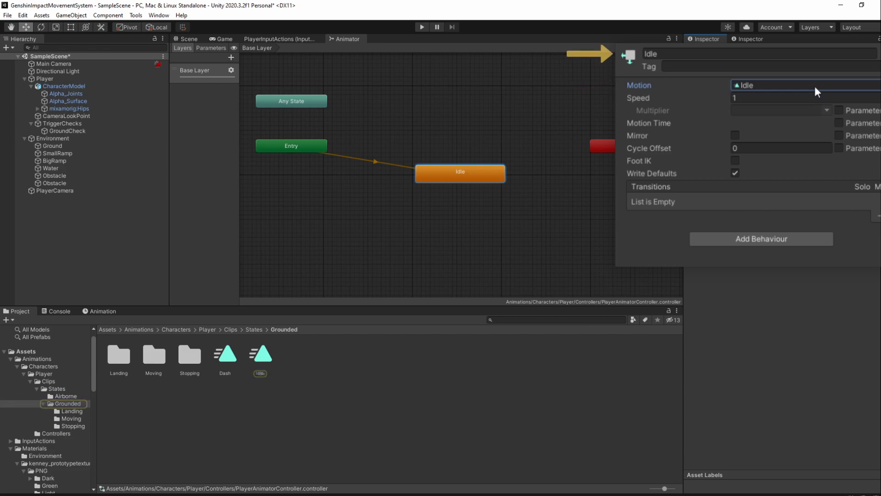
left_click(799, 57)
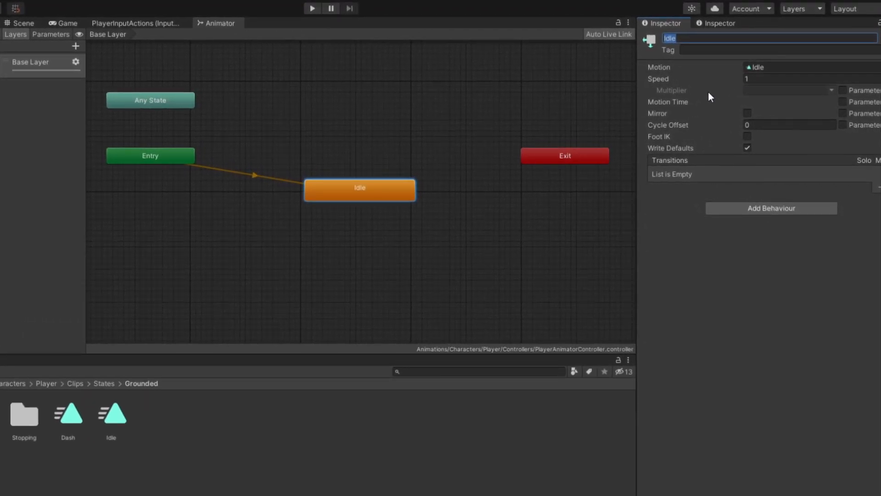
Create an empty state above Idle, rename it New Name, and view the available motions without assigning one.
right_click(316, 139)
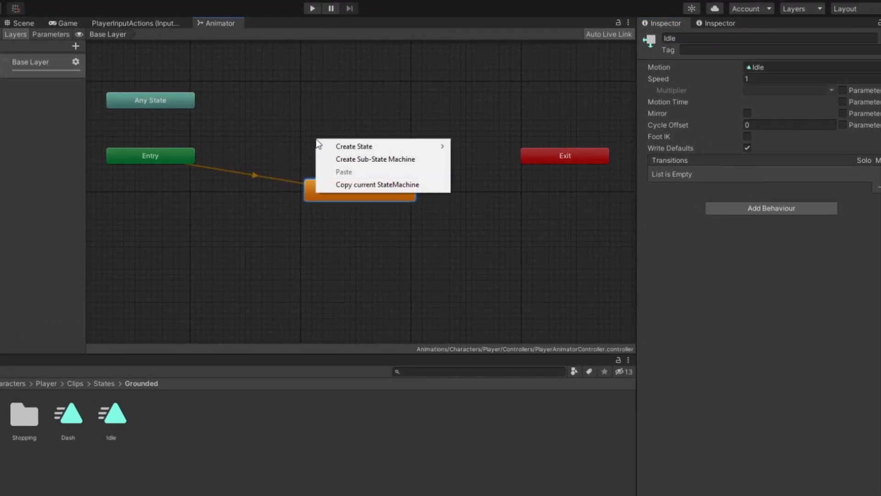
mouse_move(413, 144)
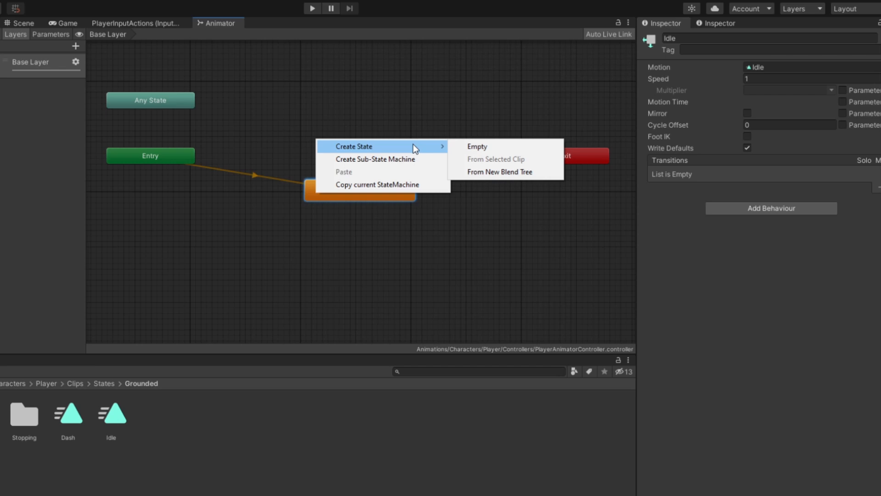
left_click(497, 145)
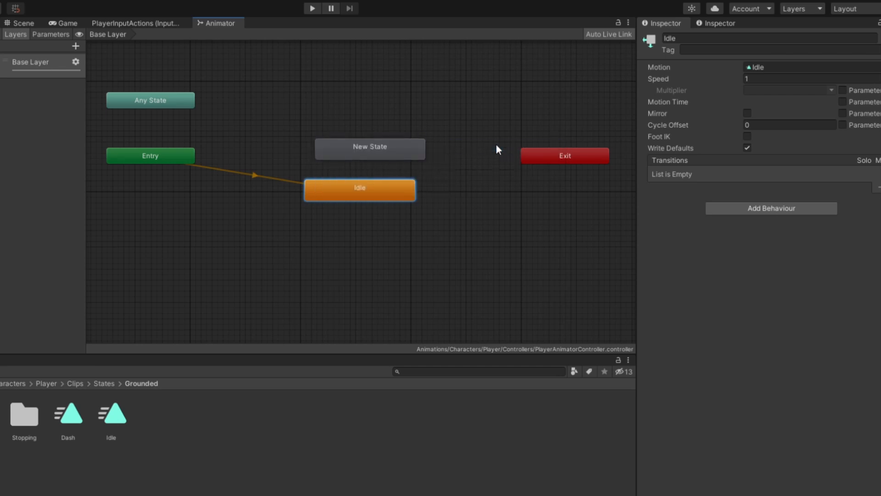
left_click(399, 150)
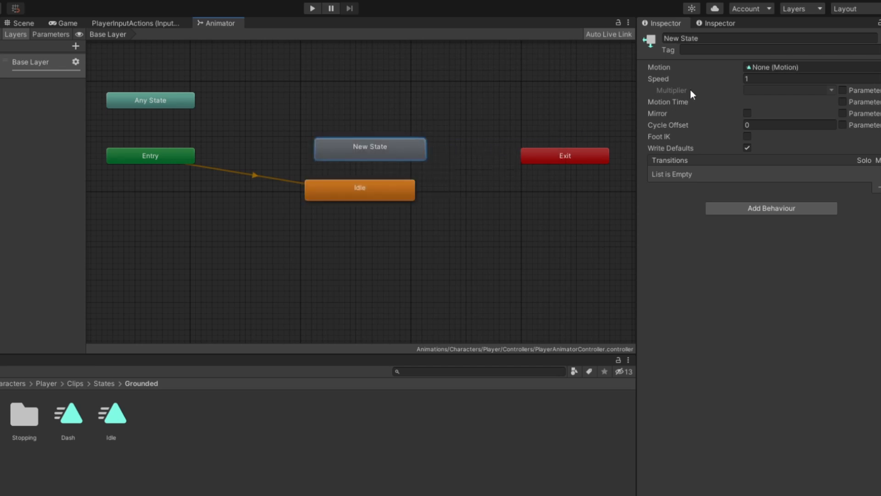
left_click(729, 36)
type("New Name")
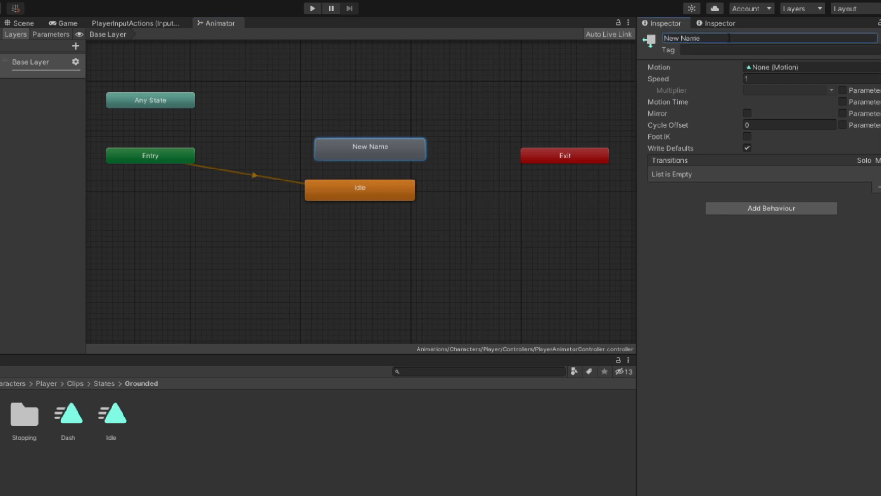
left_click(874, 67)
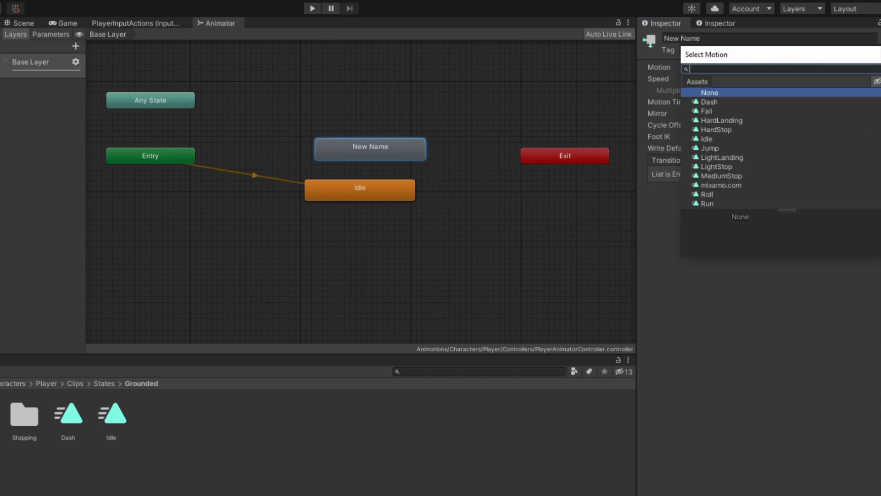
key("Escape")
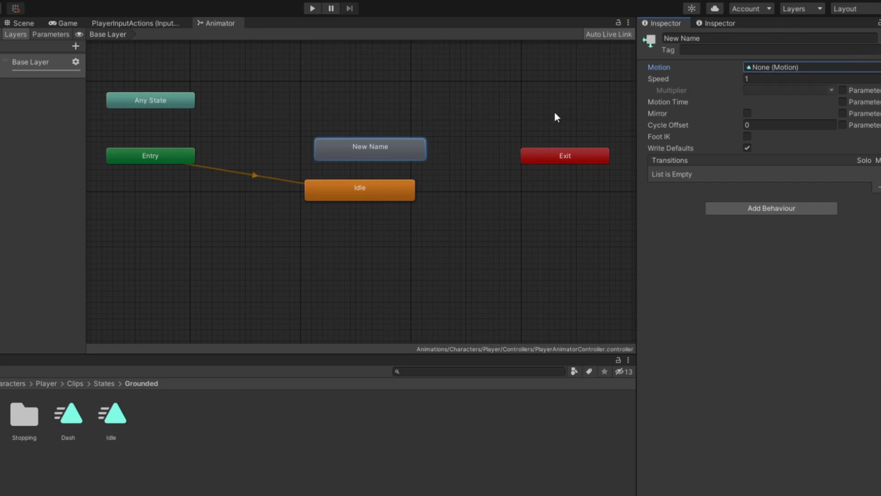
Make a transition from the New Name state to the Idle state.
right_click(362, 153)
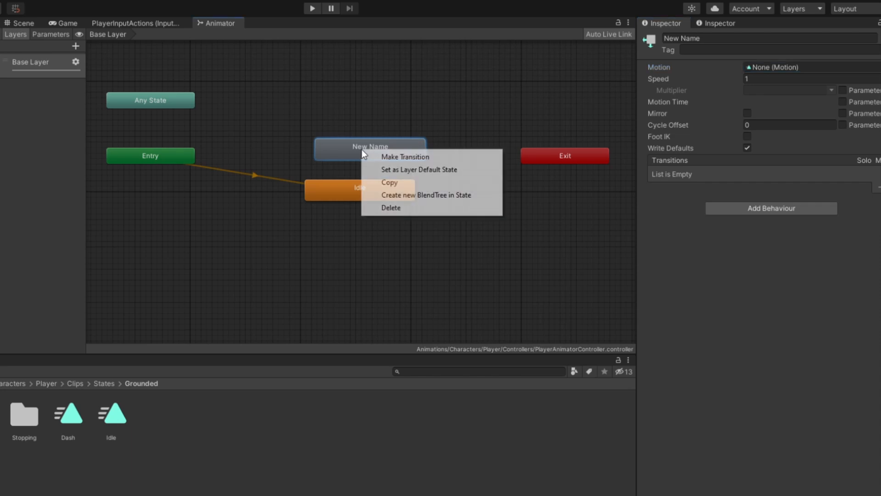
left_click(420, 157)
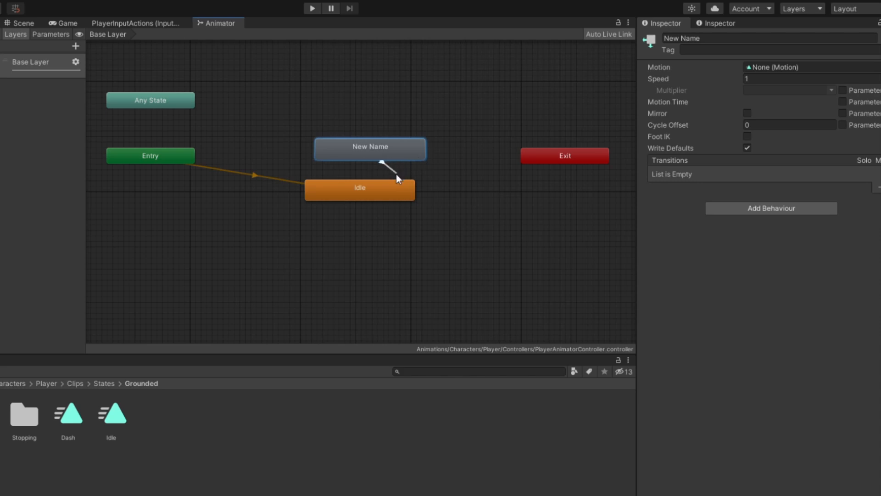
left_click(362, 191)
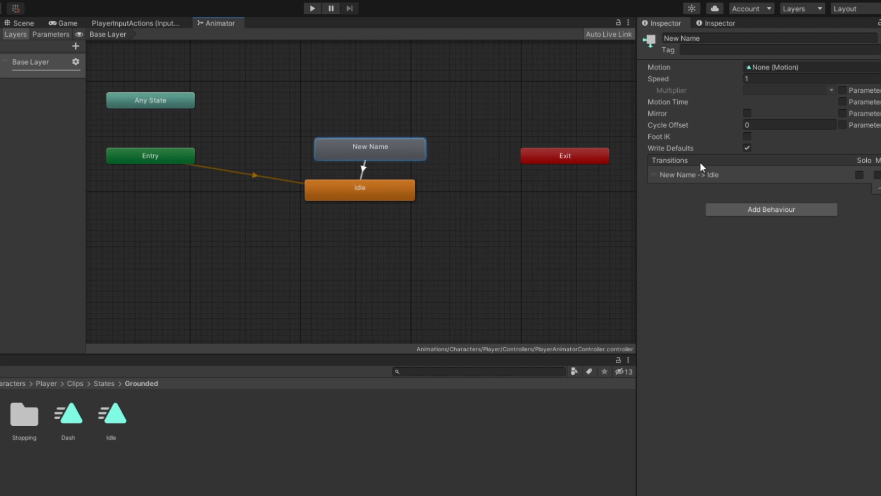
Expand the settings of the New Name to Idle transition and disable Has Exit Time.
left_click(730, 179)
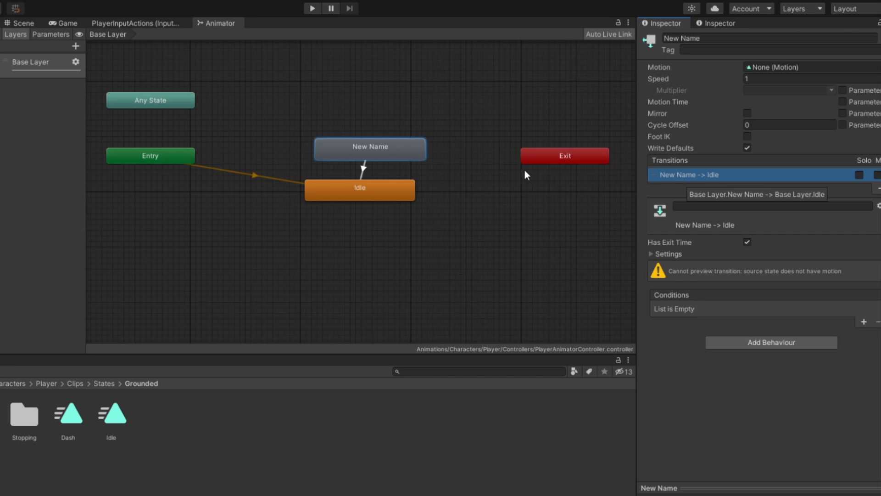
left_click(364, 168)
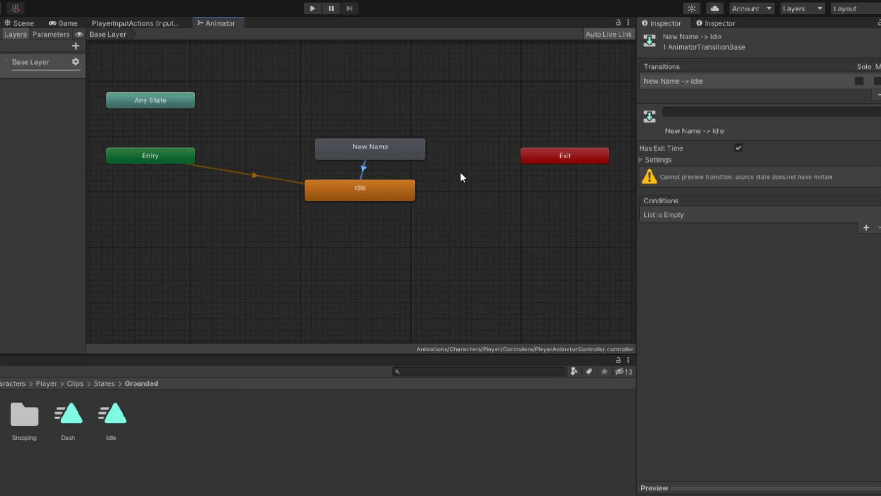
left_click(642, 160)
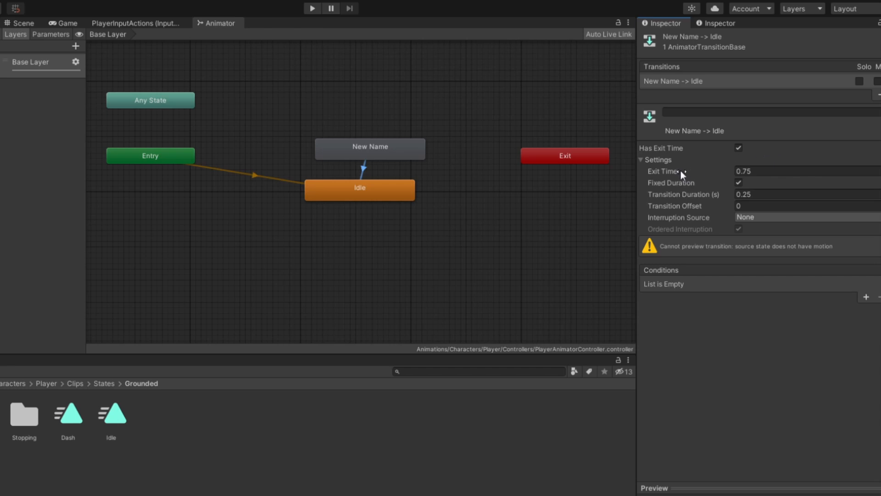
mouse_move(681, 173)
left_click(738, 149)
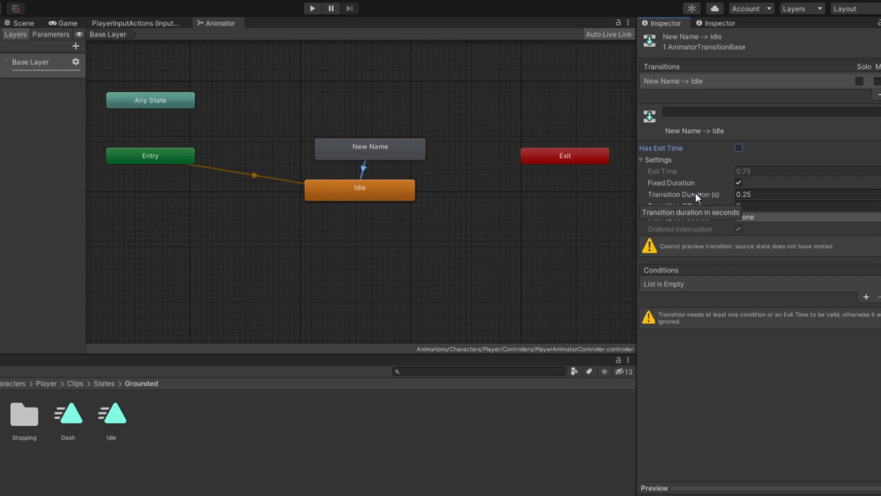
Try a transition duration of 0 seconds on the New Name to Idle transition and undo it.
left_click(776, 195)
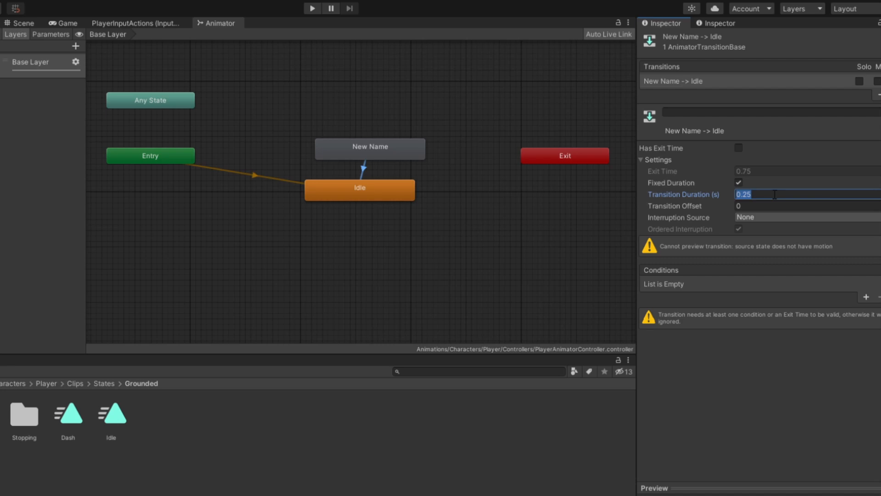
type("0")
key("ctrl+z")
Add a Bool parameter to the animator controller, keeping the default name New Bool.
left_click(56, 36)
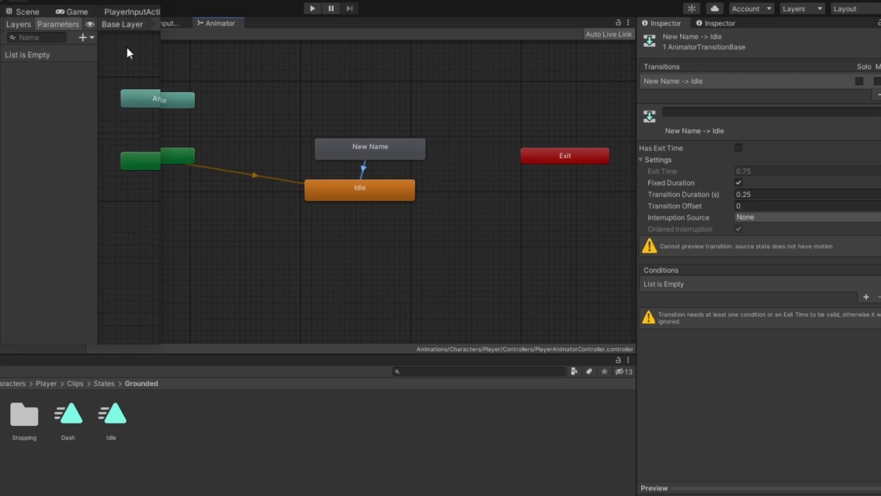
left_click(96, 34)
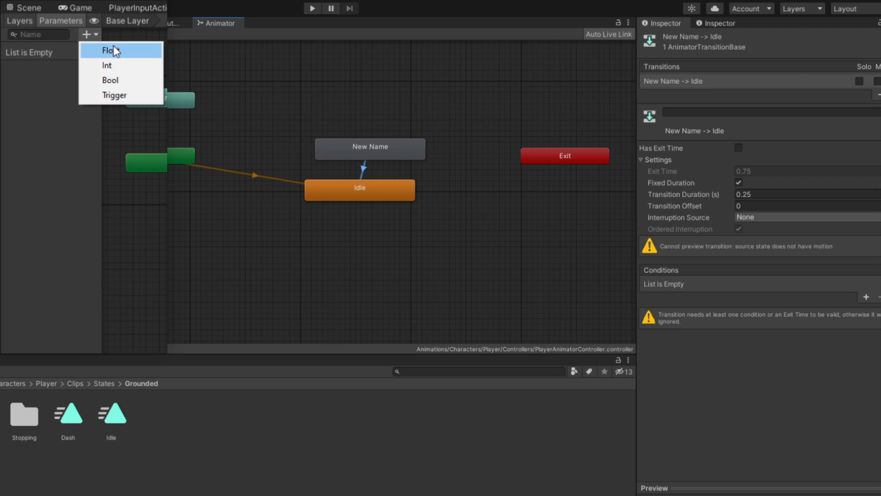
left_click(131, 96)
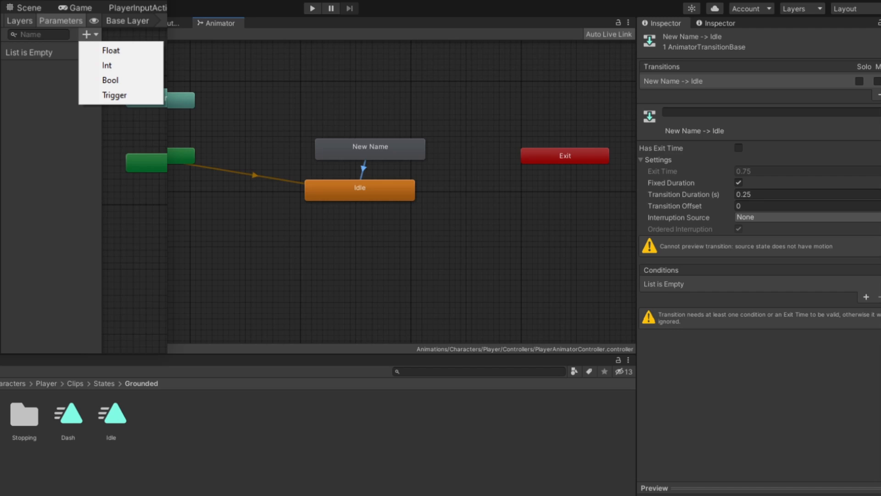
left_click(155, 84)
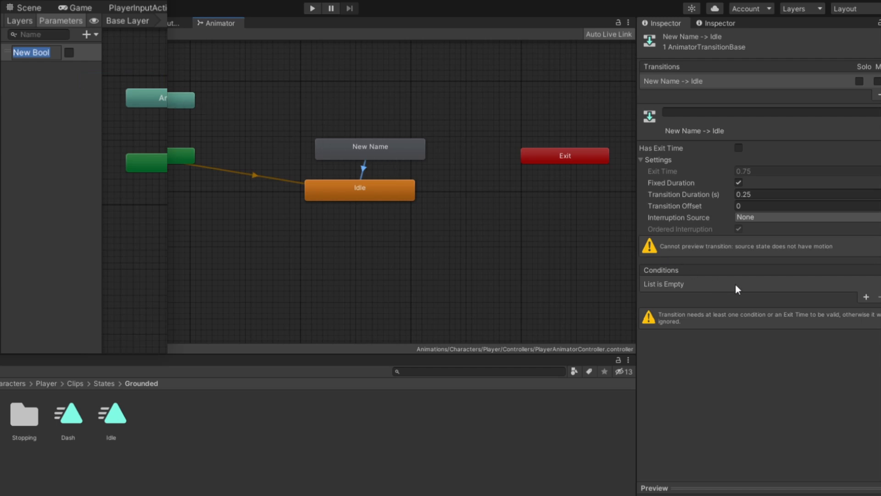
Add a condition to the New Name to Idle transition requiring New Bool to be false.
left_click(866, 297)
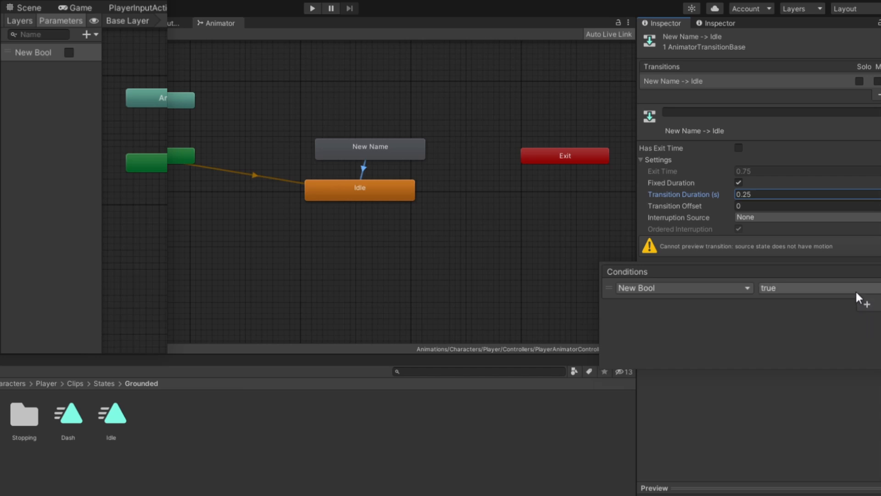
left_click(855, 289)
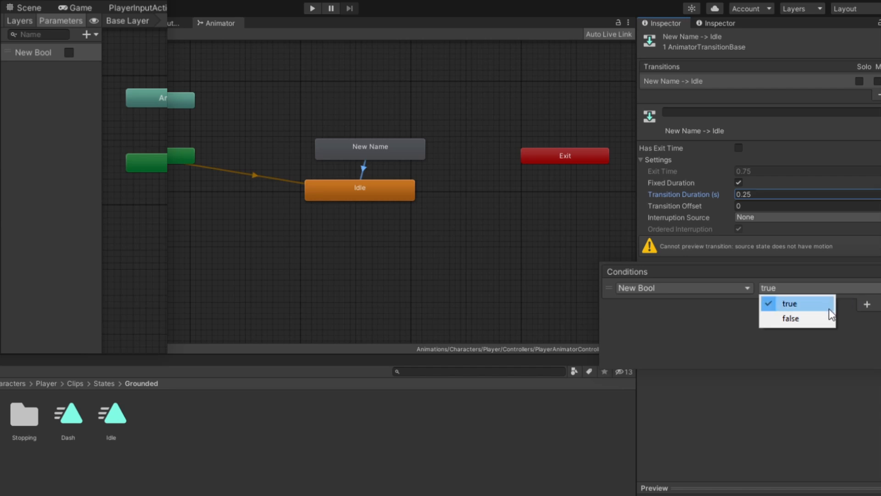
left_click(823, 319)
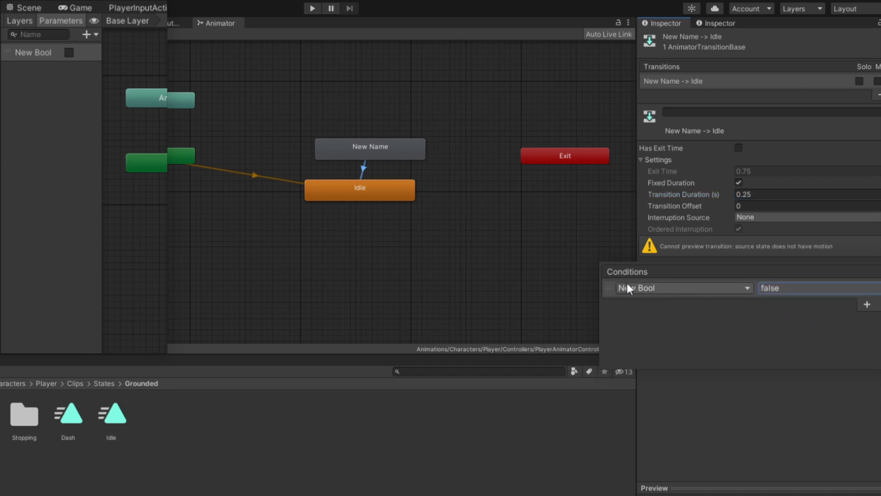
left_click(447, 185)
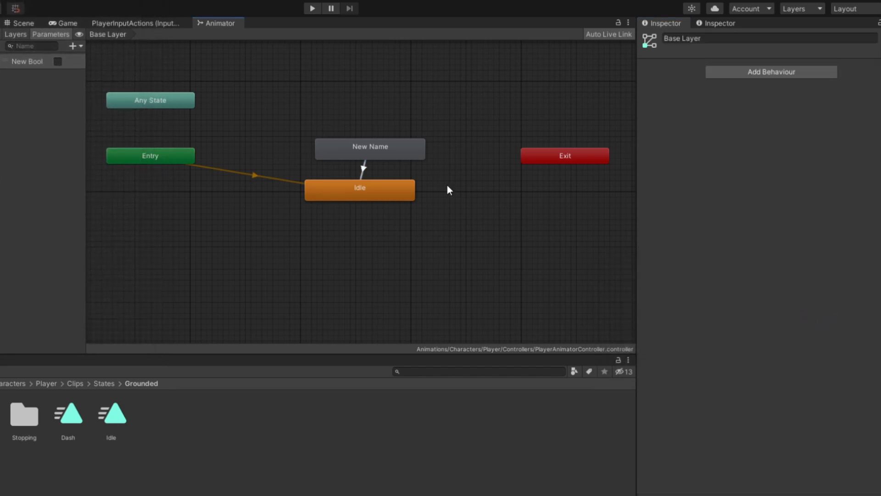